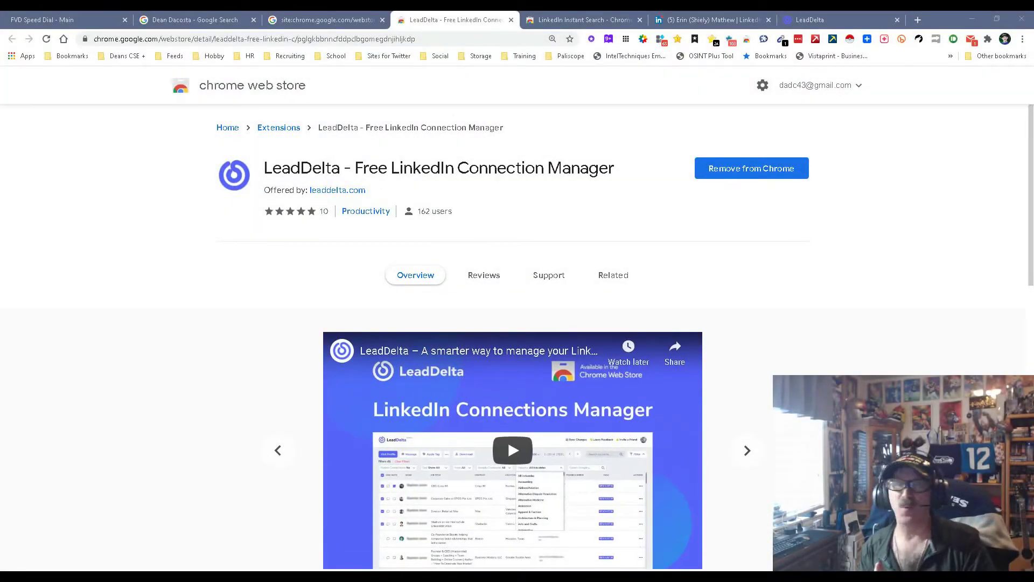
scroll(517, 339, "down", 3)
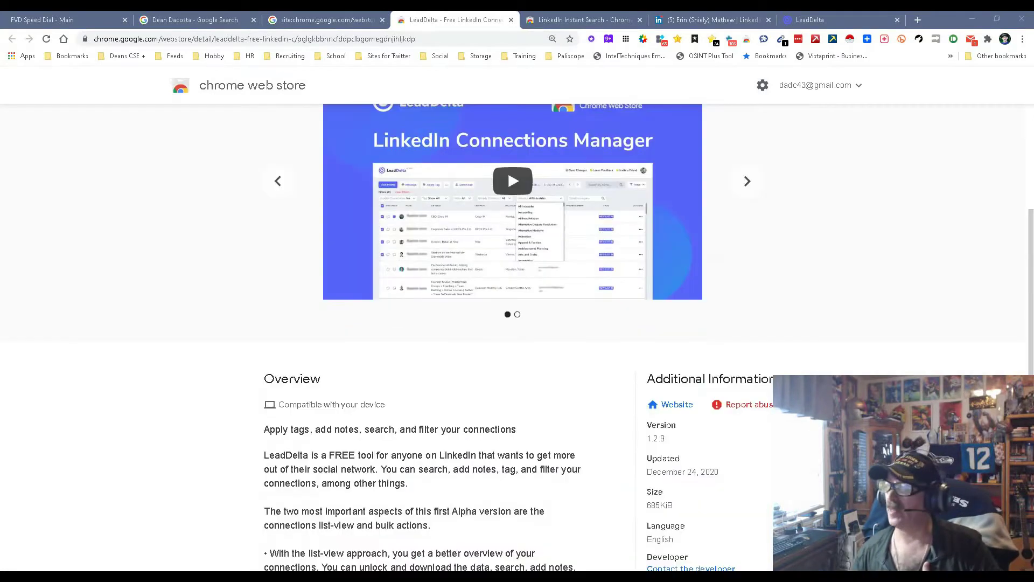
scroll(517, 323, "up", 2)
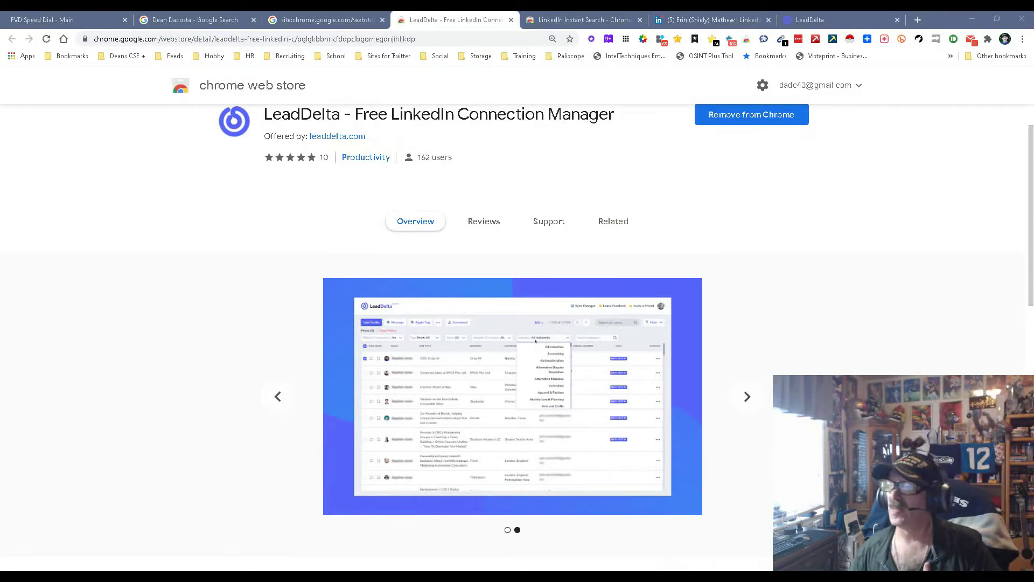
scroll(517, 323, "up", 1)
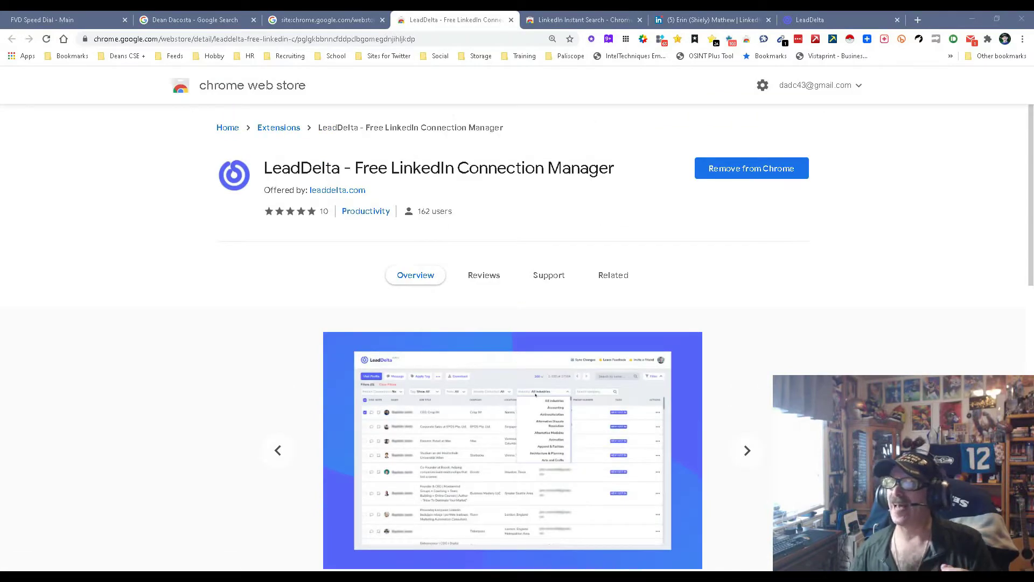
scroll(517, 323, "down", 3)
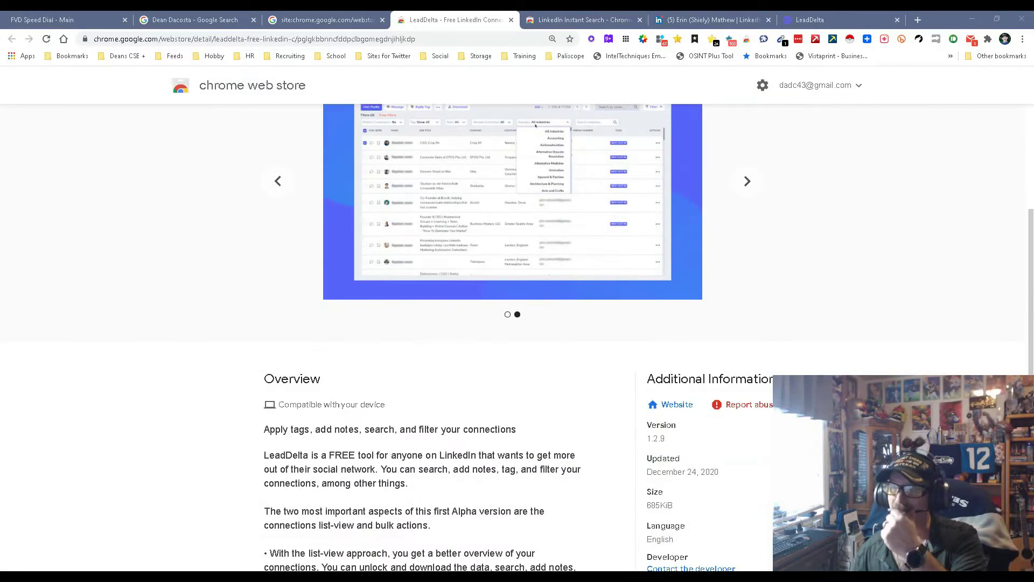
scroll(517, 324, "down", 3)
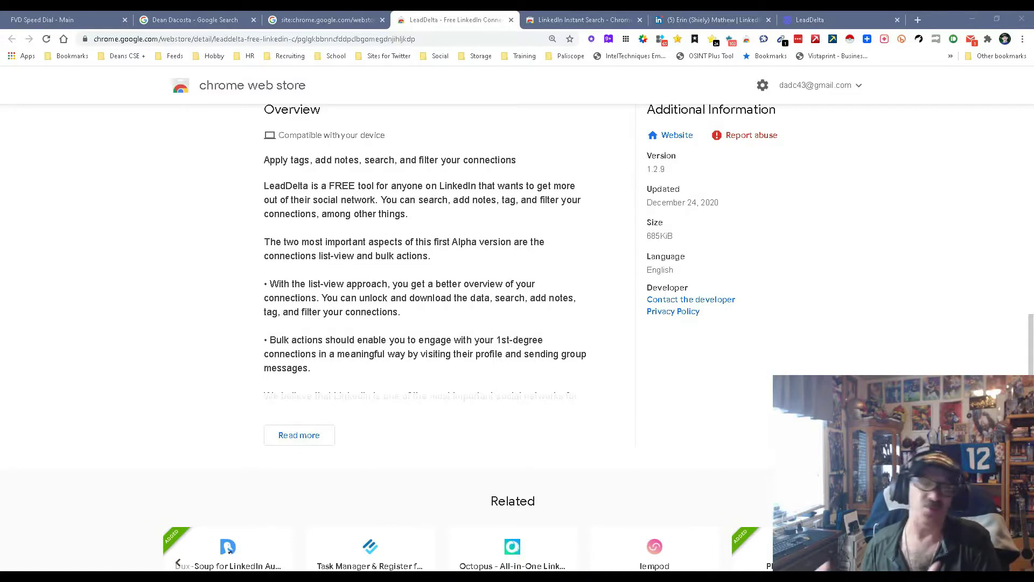
scroll(517, 324, "up", 2)
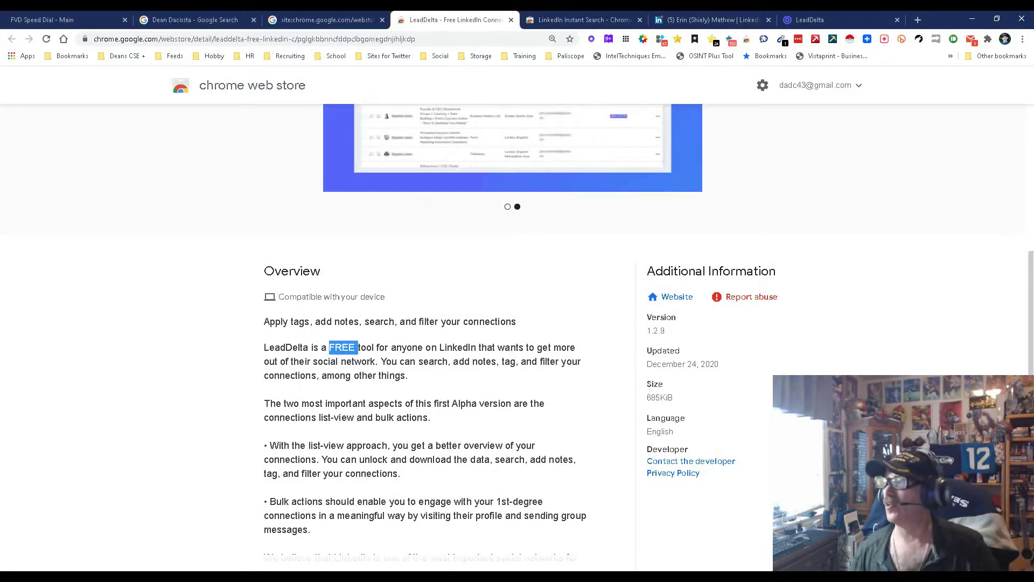
scroll(517, 324, "up", 3)
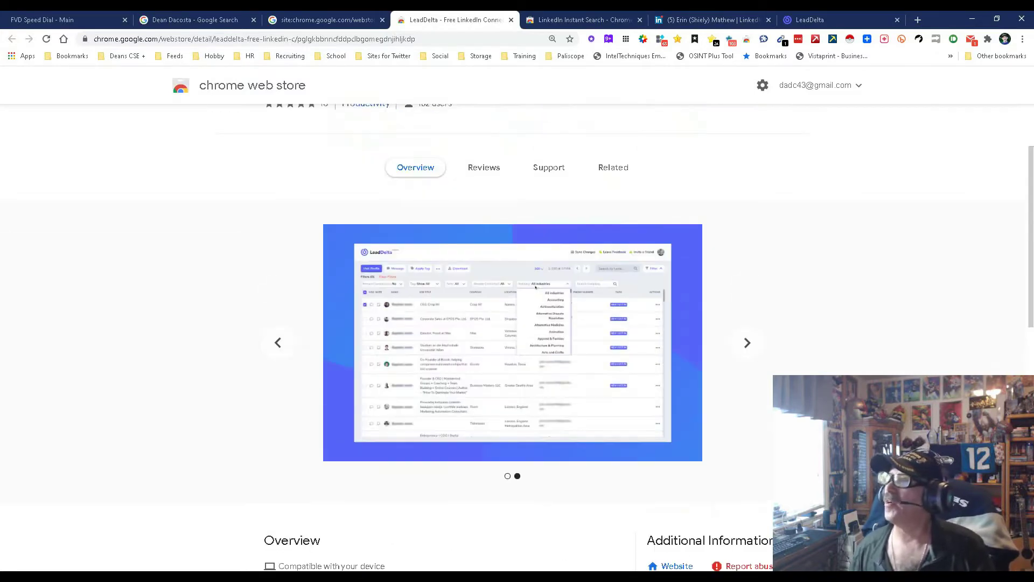
Step: Switch from the Chrome Web Store listing to the LeadDelta connections dashboard tab
key("ctrl+9")
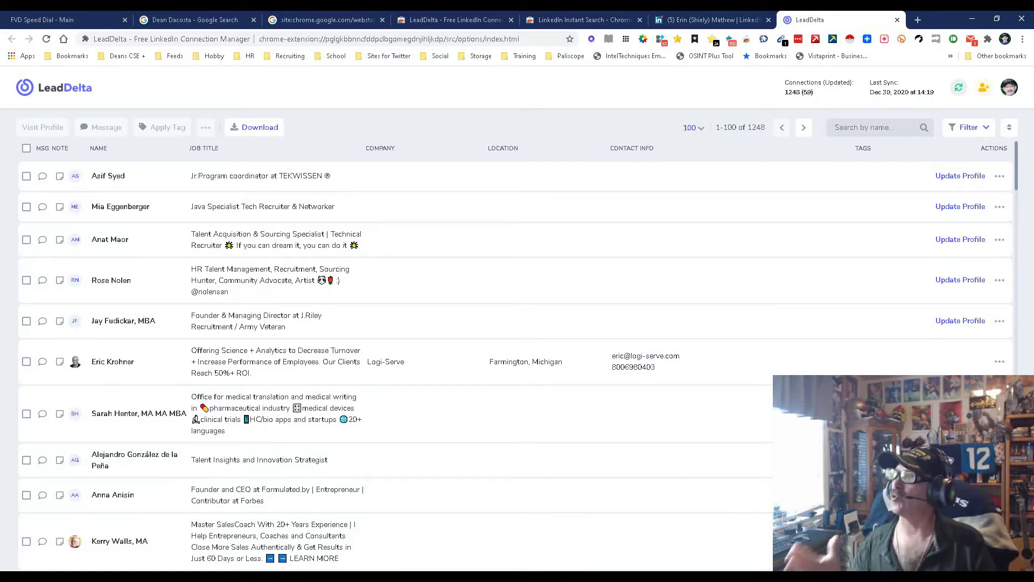
scroll(518, 364, "down", 2)
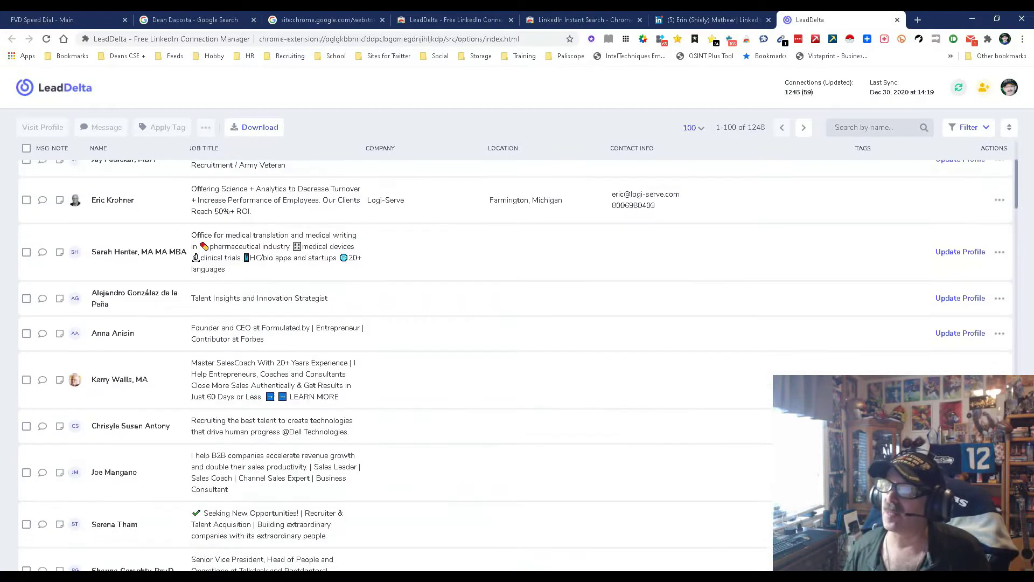
scroll(517, 365, "up", 1)
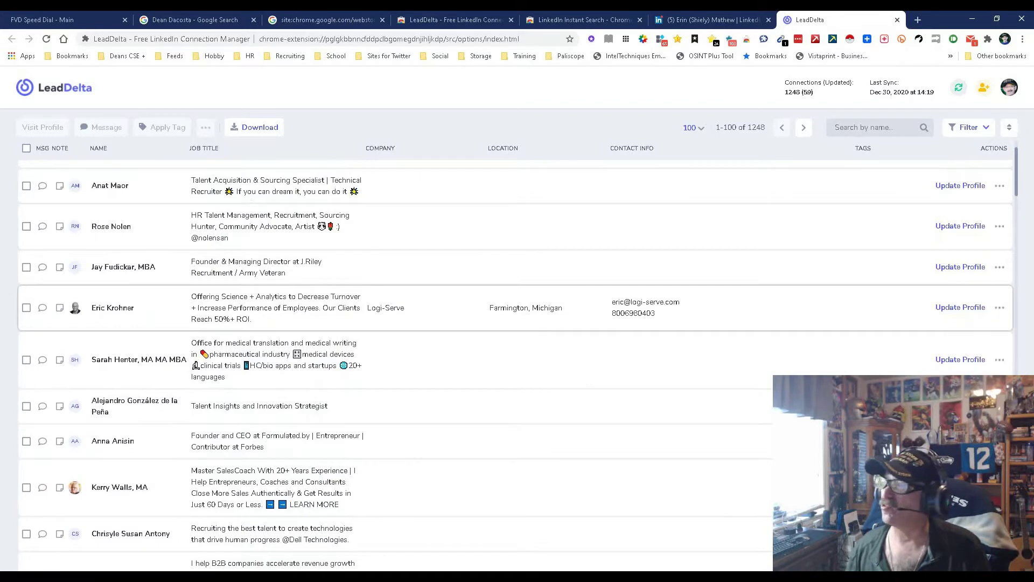
scroll(517, 363, "up", 1)
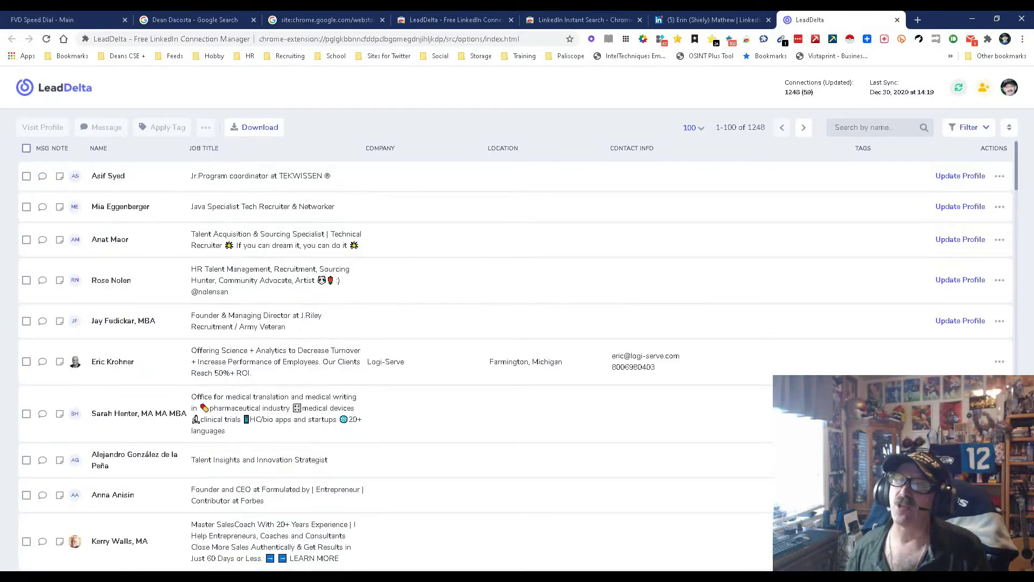
Step: Select all 100 connections on the page, clear the selection, then switch to a connection's LinkedIn profile
left_click(26, 148)
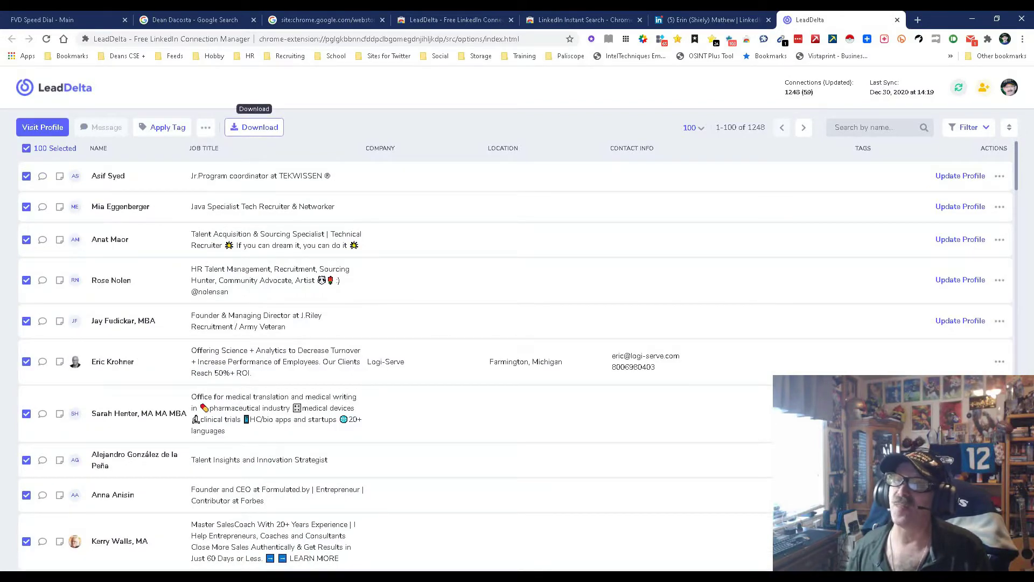
left_click(26, 148)
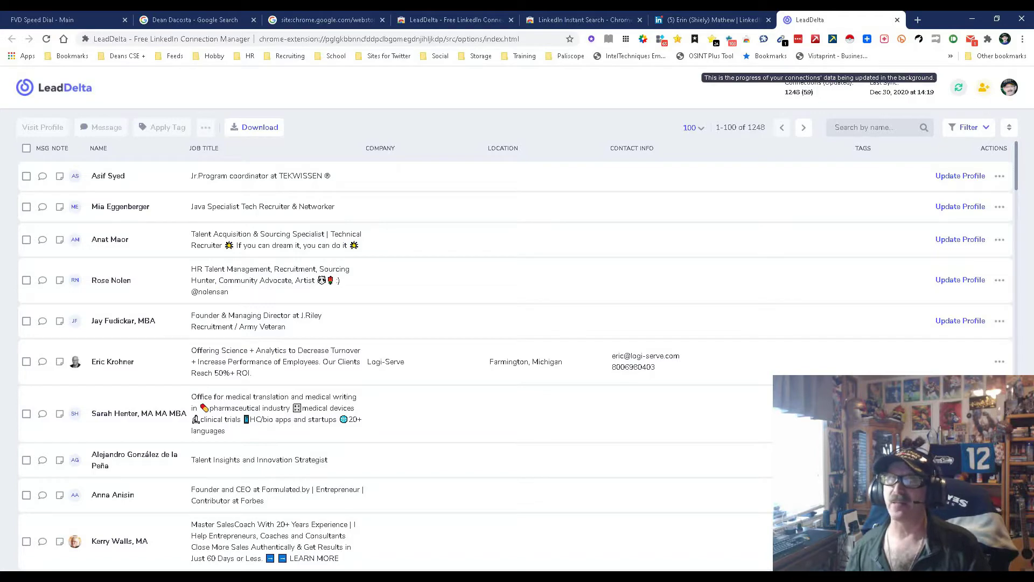
left_click(711, 19)
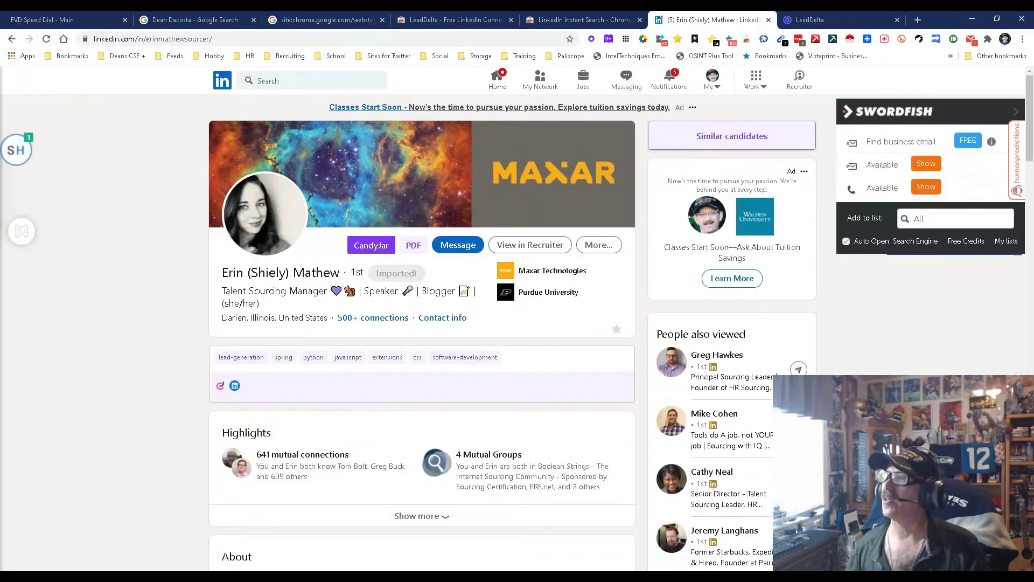
Step: View your own LinkedIn profile via the Me account menu
left_click(711, 81)
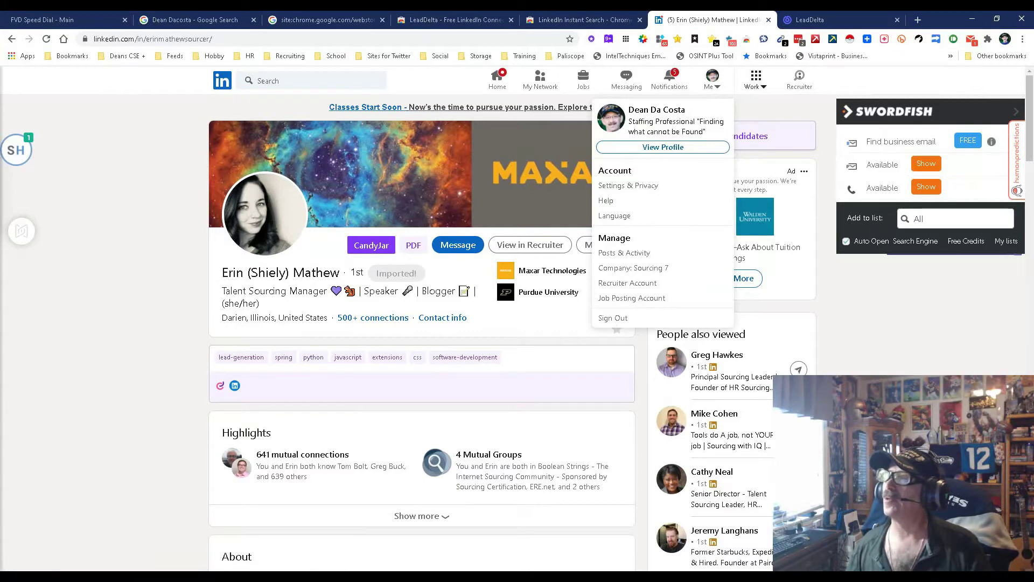
left_click(712, 81)
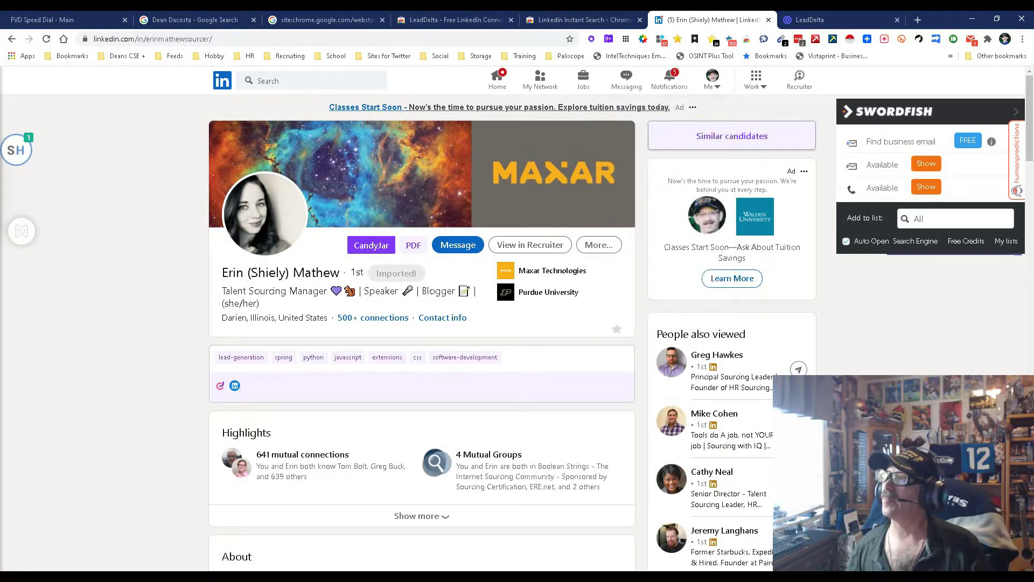
left_click(711, 81)
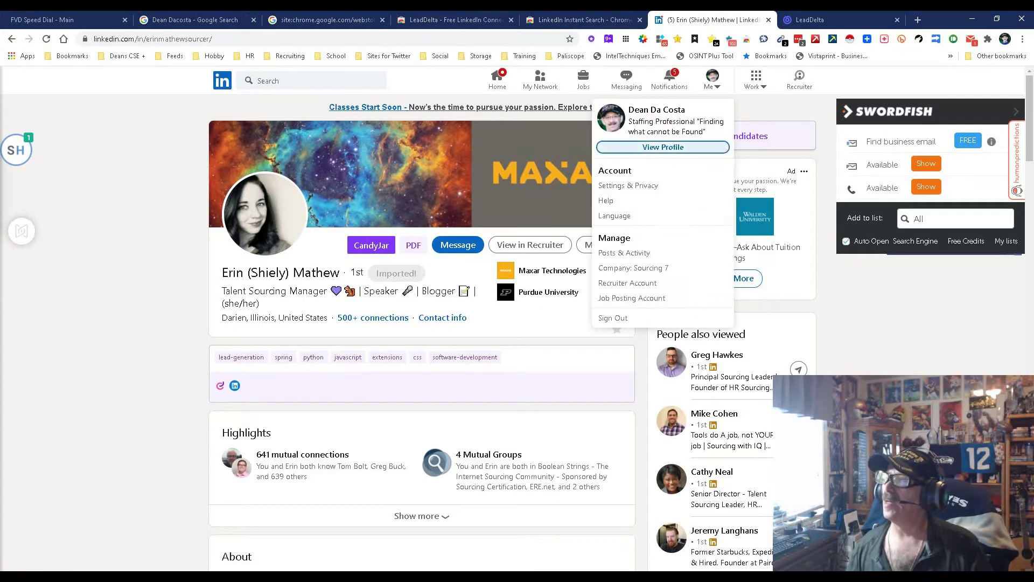
left_click(663, 147)
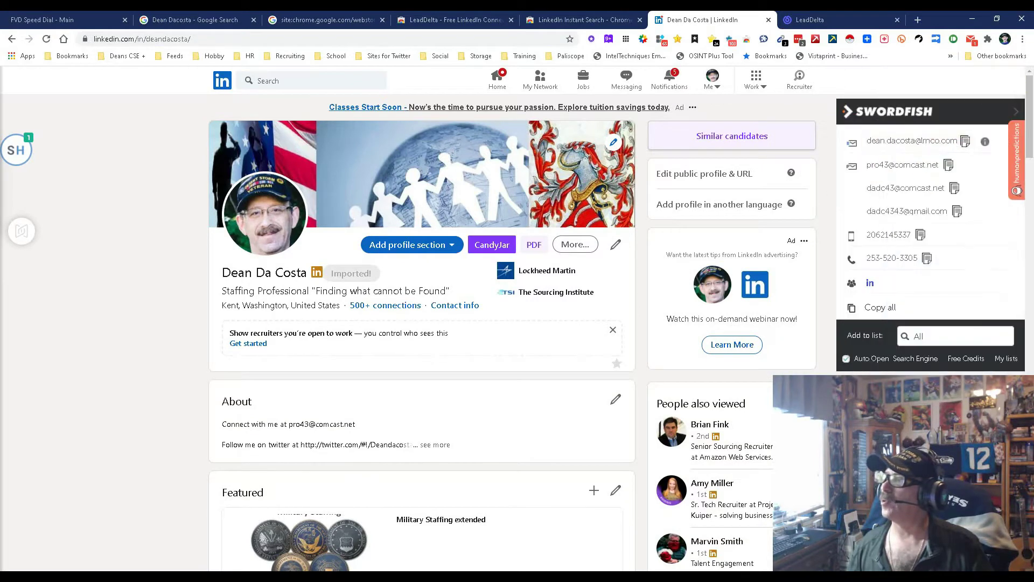
Step: Check LinkedIn Messaging and the My Network page, then return to the LeadDelta dashboard
left_click(626, 80)
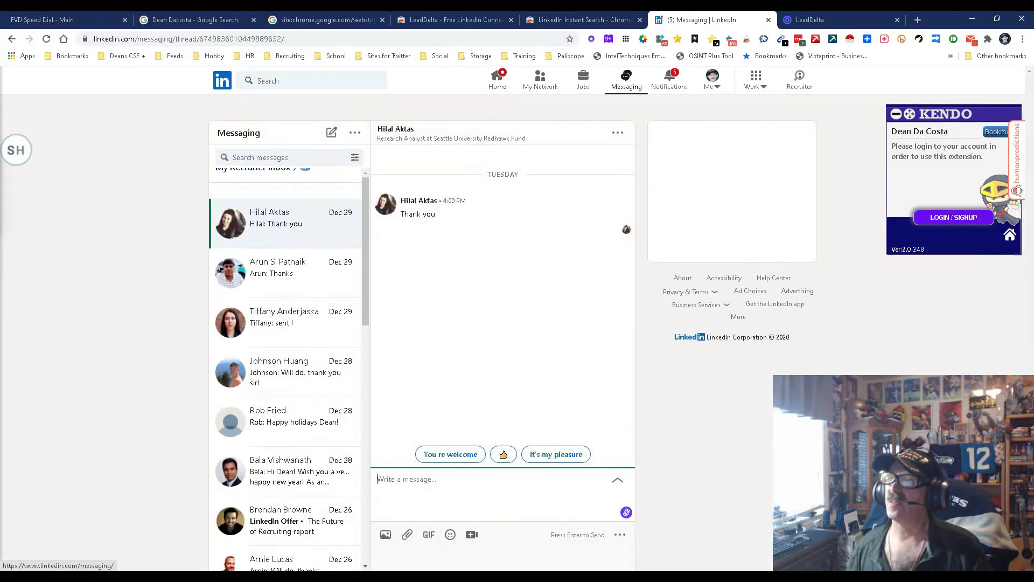
left_click(540, 79)
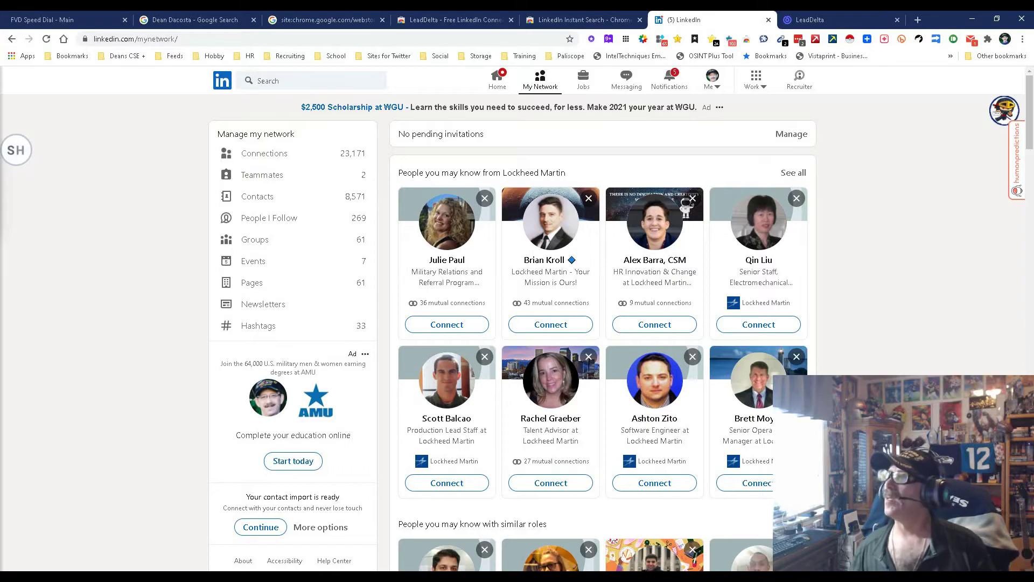
key("ctrl+Tab")
scroll(517, 365, "down", 5)
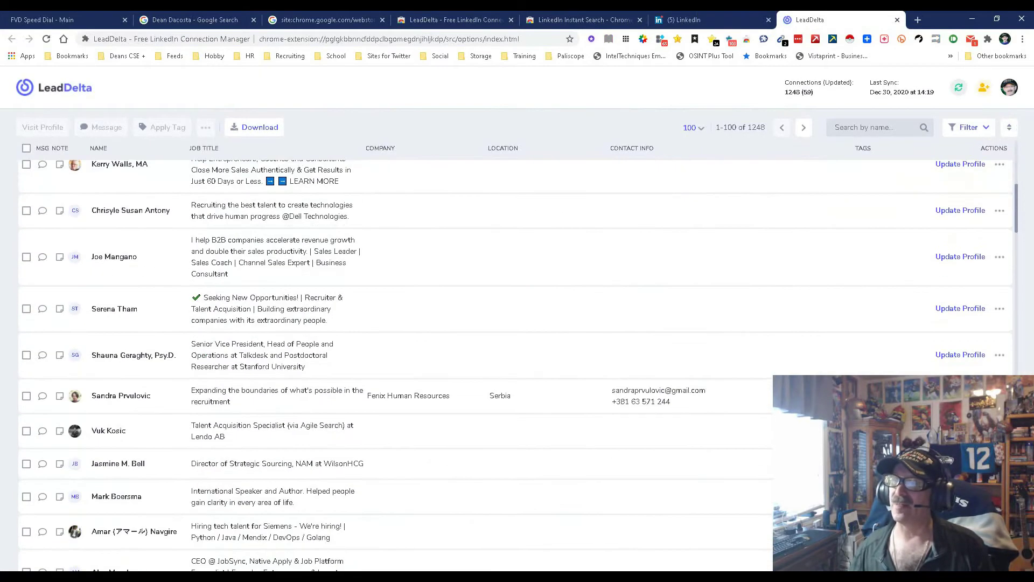
scroll(517, 364, "down", 3)
scroll(517, 364, "down", 2)
scroll(517, 363, "down", 5)
scroll(517, 364, "down", 5)
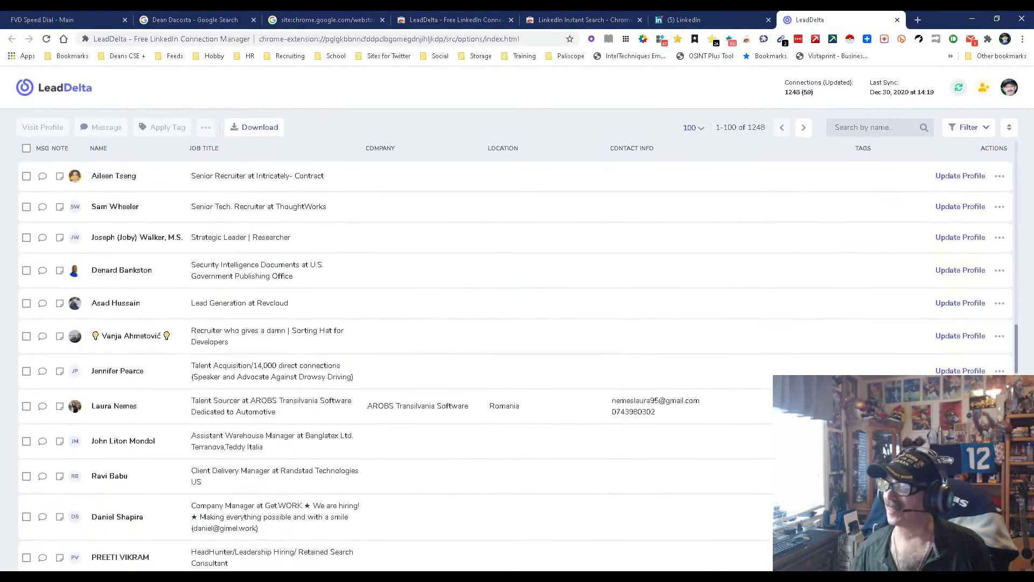
scroll(517, 363, "down", 5)
scroll(517, 364, "down", 5)
scroll(517, 364, "up", 5)
scroll(518, 364, "up", 5)
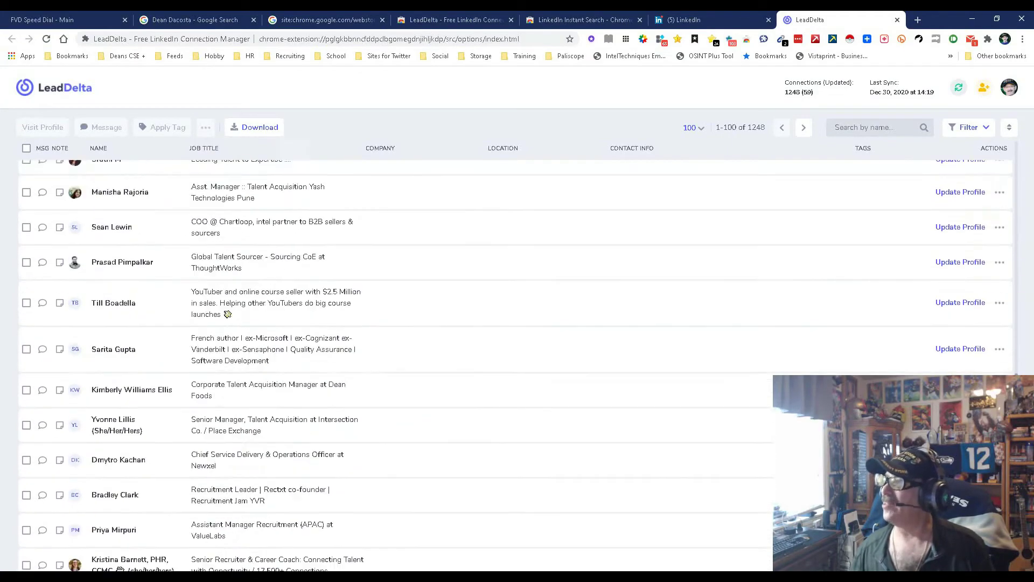
scroll(517, 365, "up", 5)
scroll(518, 363, "up", 5)
scroll(517, 364, "up", 5)
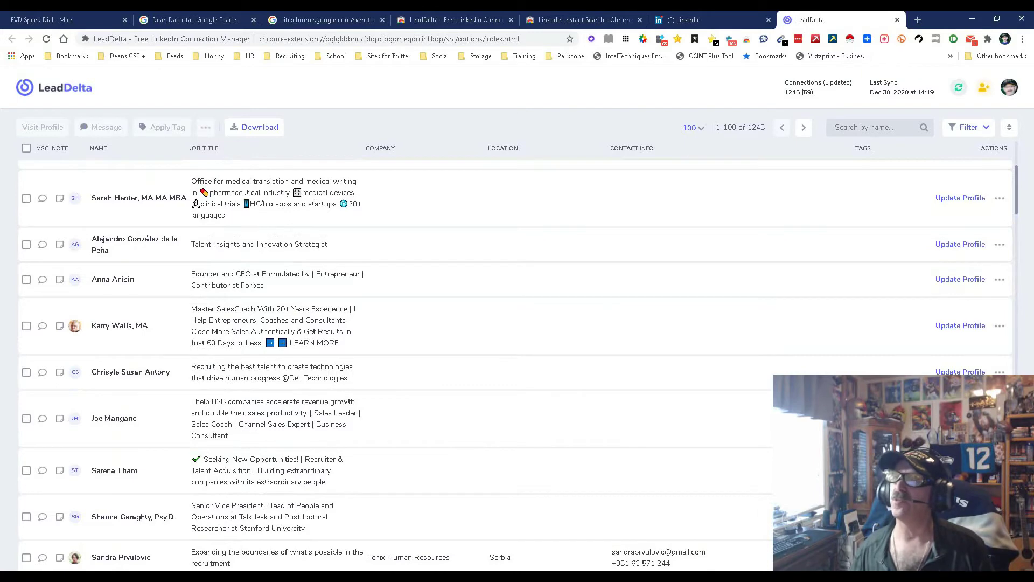
Step: Go to the Chrome Web Store listing and launch the LeadDelta website in a new tab
key("ctrl+4")
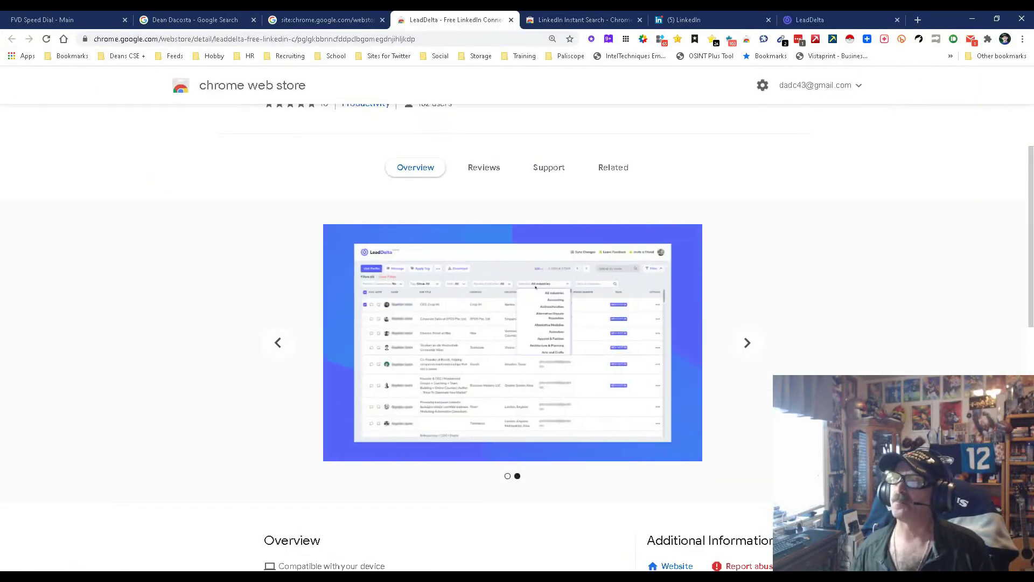
scroll(517, 323, "down", 3)
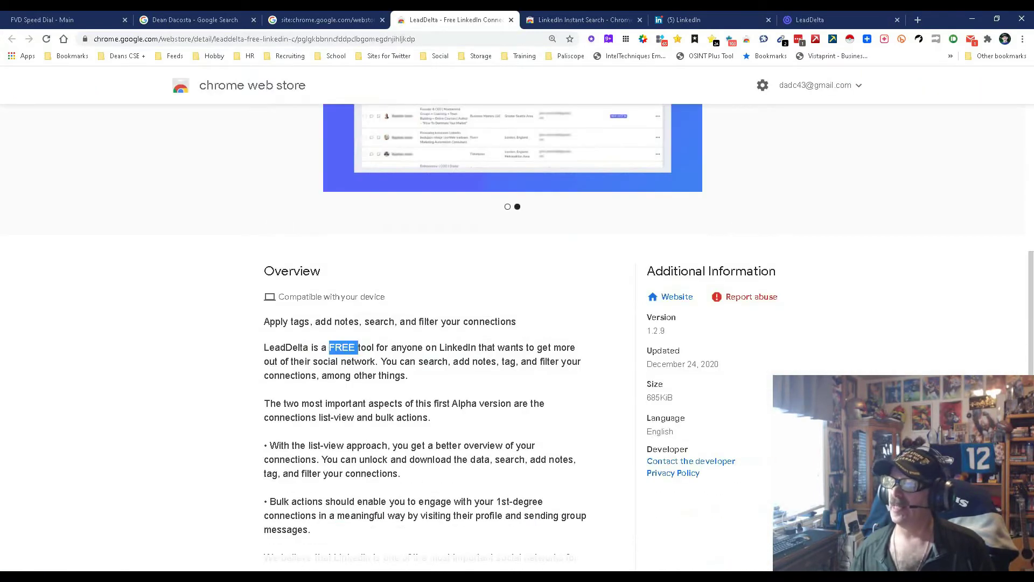
left_click(657, 296)
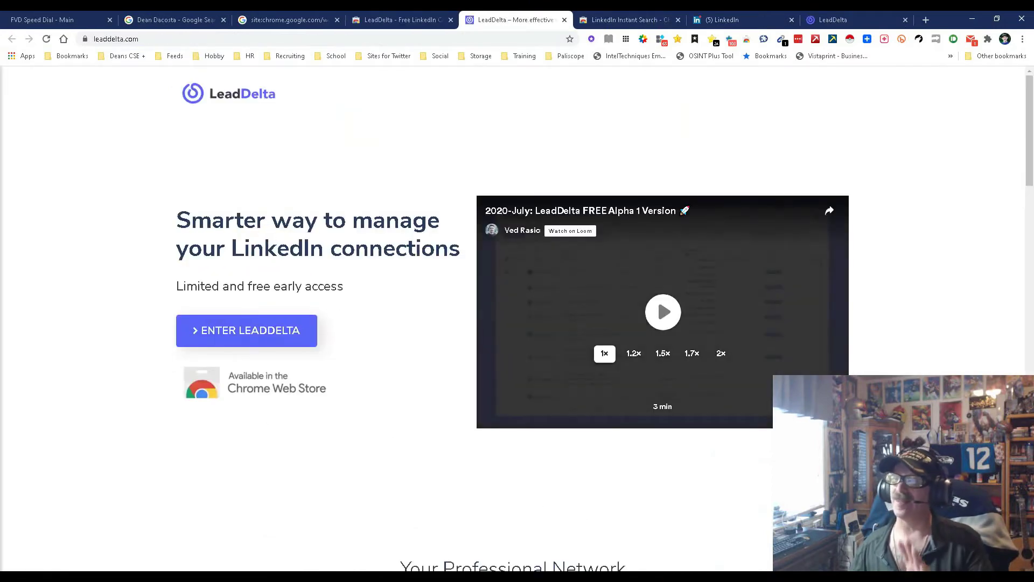
scroll(544, 303, "down", 5)
scroll(543, 303, "down", 5)
scroll(544, 303, "down", 5)
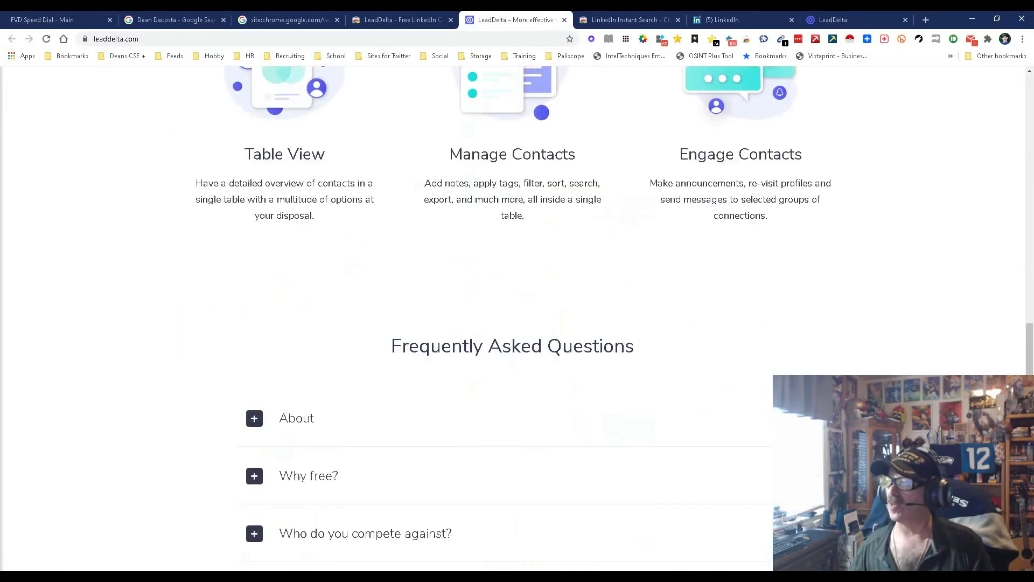
scroll(544, 303, "down", 5)
scroll(544, 303, "up", 2)
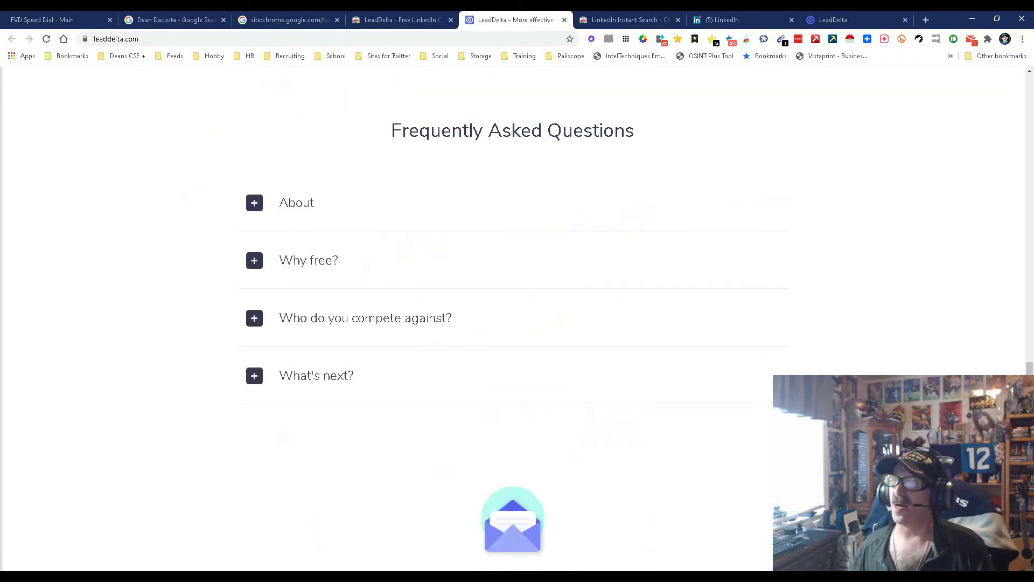
scroll(544, 303, "up", 1)
scroll(543, 302, "up", 8)
scroll(543, 303, "up", 8)
scroll(544, 302, "up", 2)
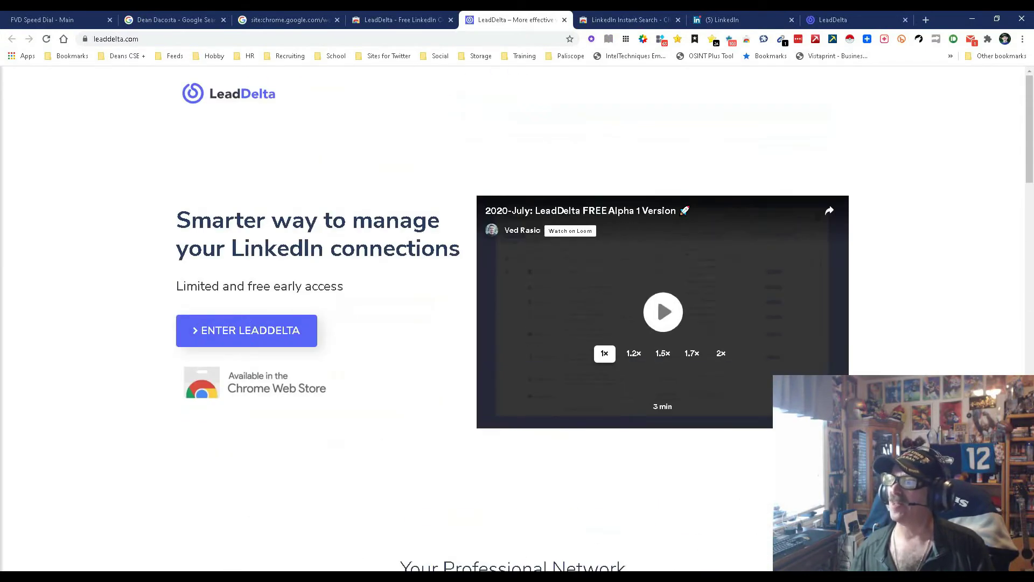
Step: Return from leaddelta.com to the LeadDelta connections dashboard tab
key("ctrl+9")
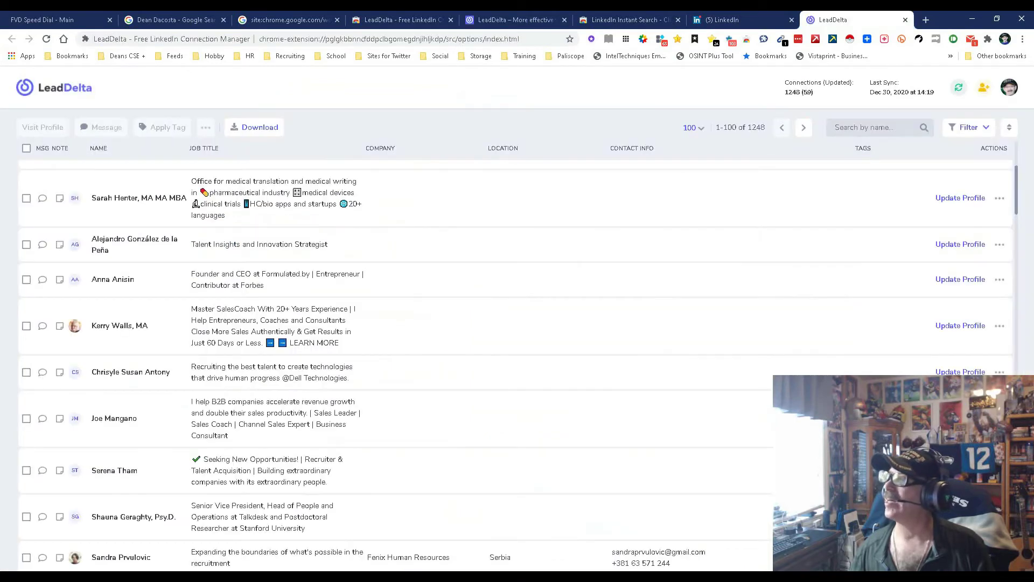
Step: Dismiss the account menu and expand the filter bar with Hidden Connections, Tag, Note, Already Contacted, Industry and company filters
left_click(1009, 87)
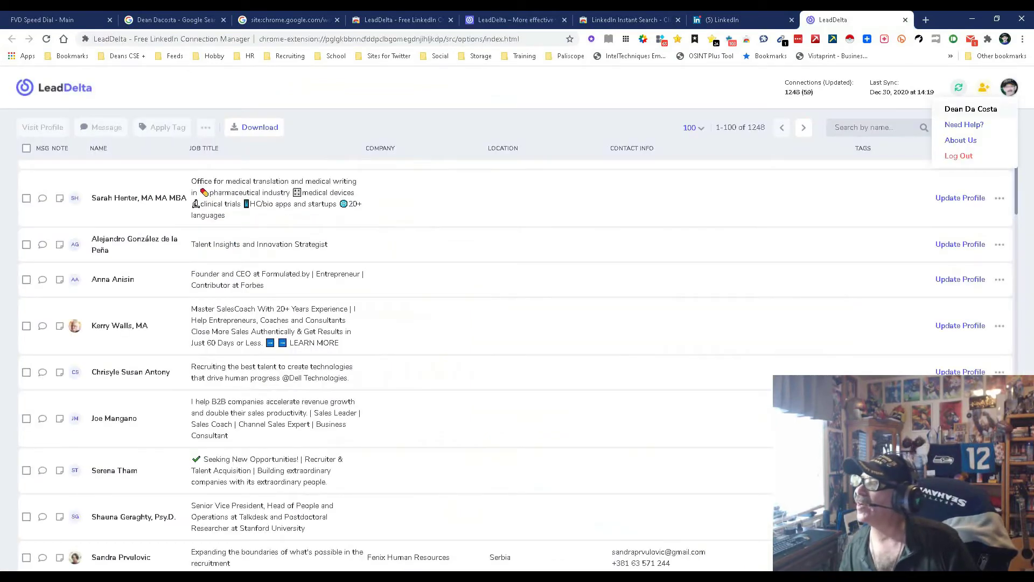
key("Escape")
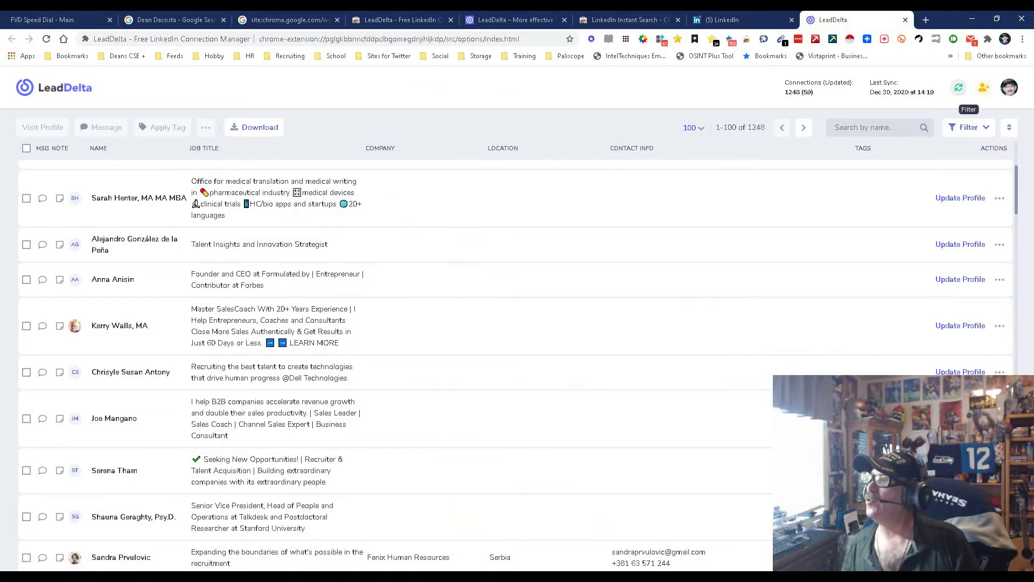
left_click(969, 127)
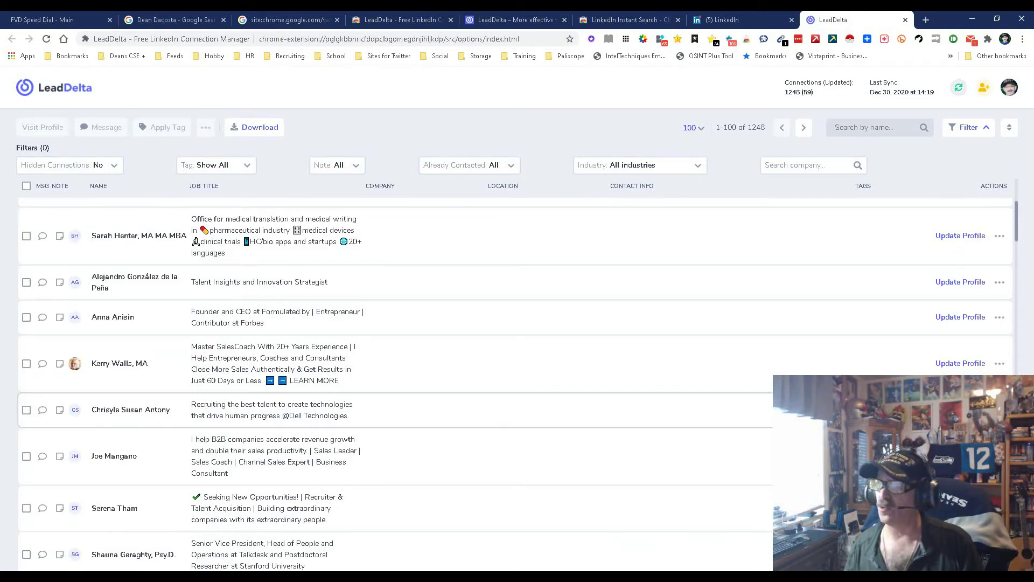
scroll(228, 567, "down", 5)
scroll(228, 567, "down", 5)
scroll(227, 567, "down", 5)
scroll(227, 568, "down", 5)
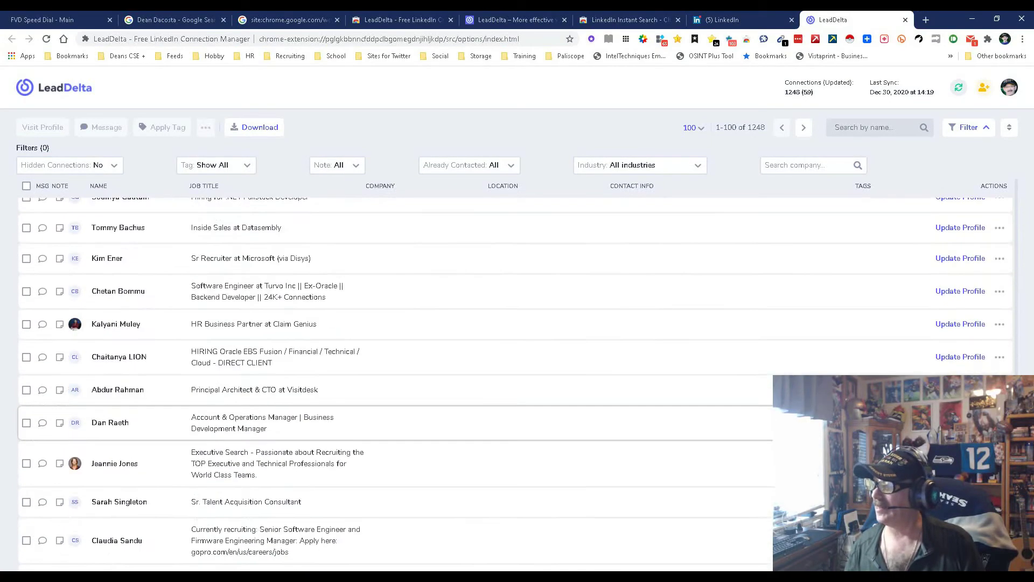
scroll(227, 568, "down", 5)
scroll(227, 567, "down", 5)
scroll(227, 567, "down", 5)
scroll(388, 389, "up", 5)
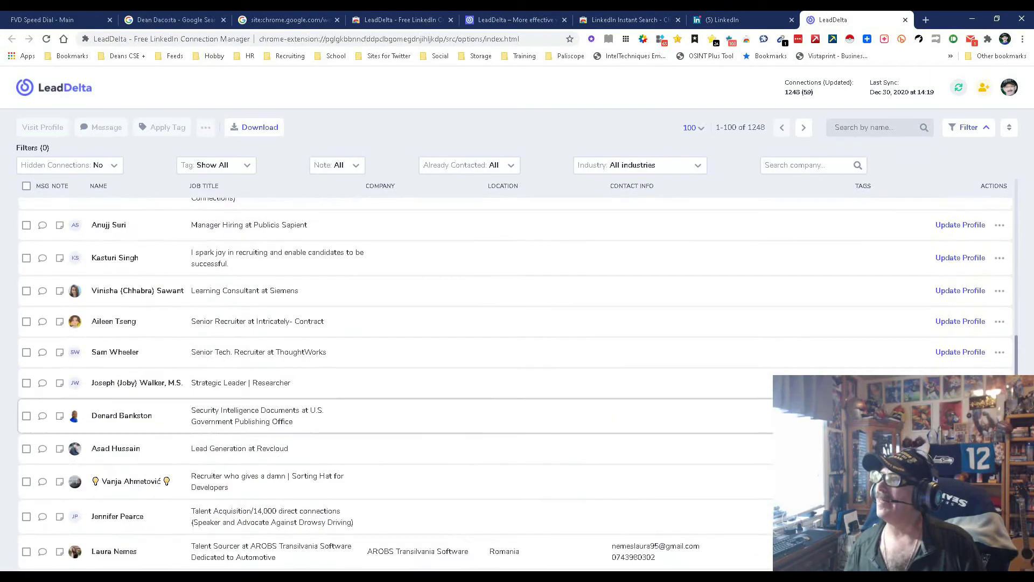
scroll(388, 387, "up", 5)
scroll(388, 388, "up", 5)
scroll(388, 388, "up", 5)
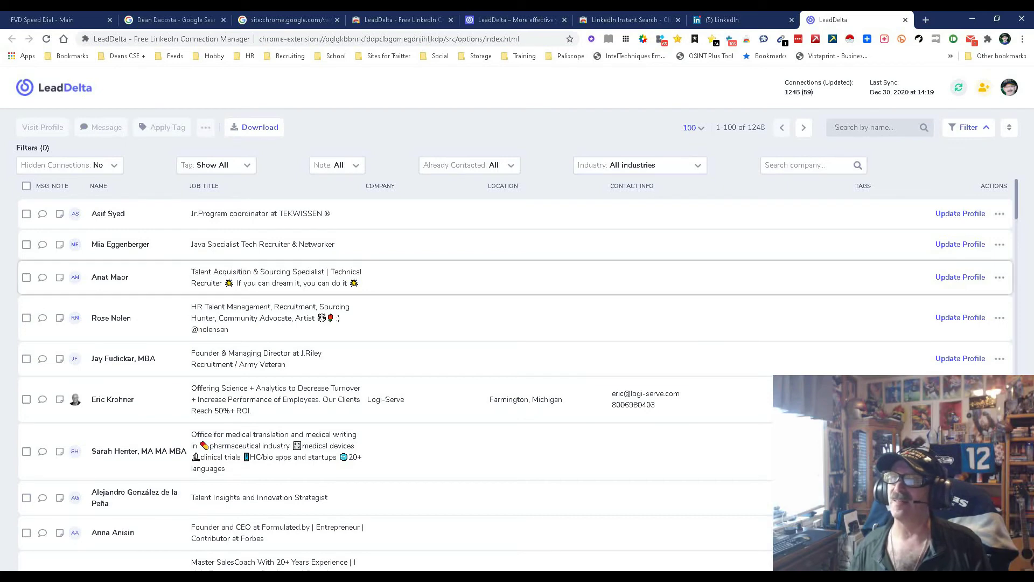
scroll(517, 364, "down", 3)
scroll(517, 364, "up", 3)
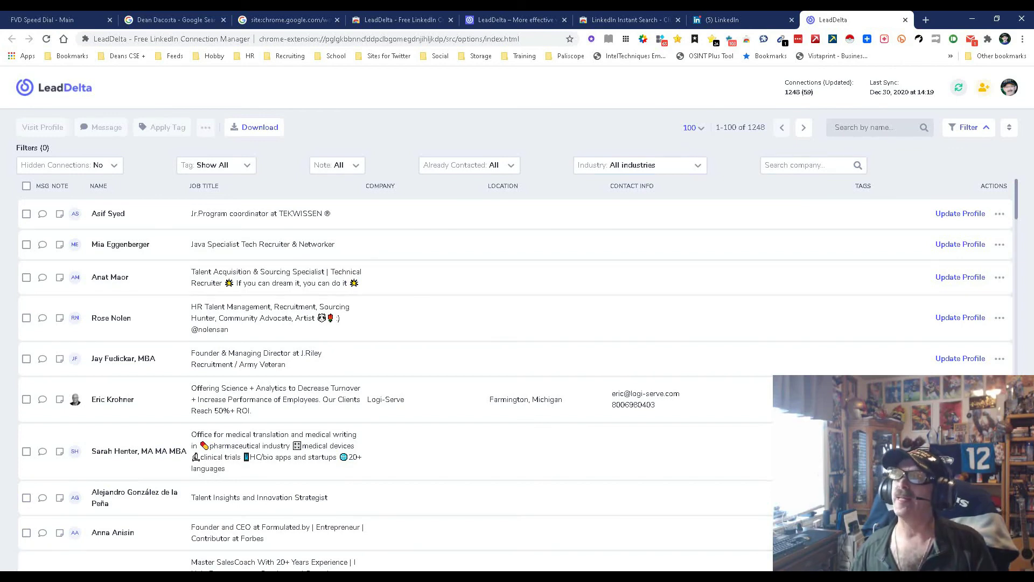
Step: Glance at the Chrome Web Store listing and come back to the LeadDelta dashboard
key("ctrl+4")
scroll(517, 340, "up", 8)
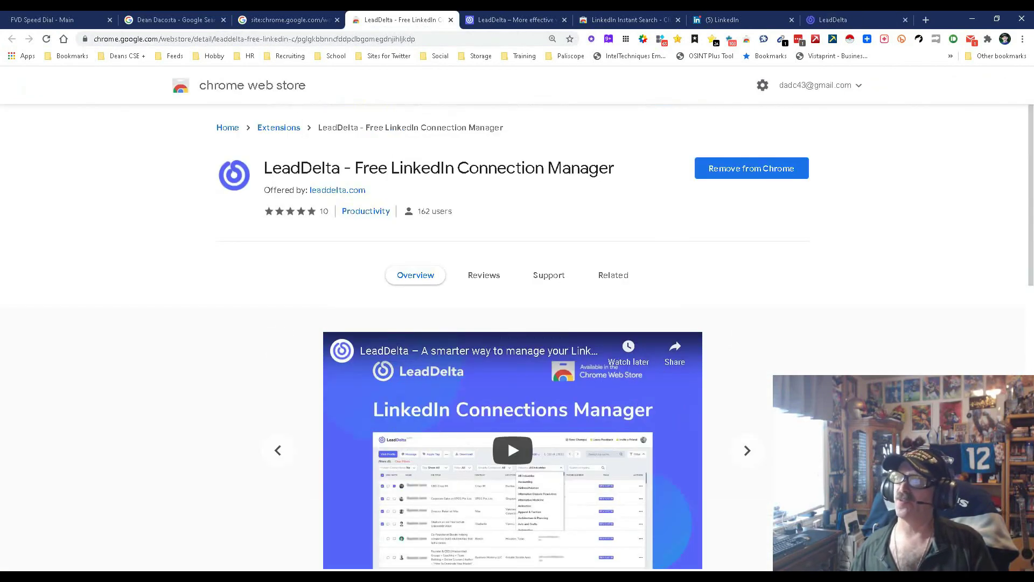
key("ctrl+8")
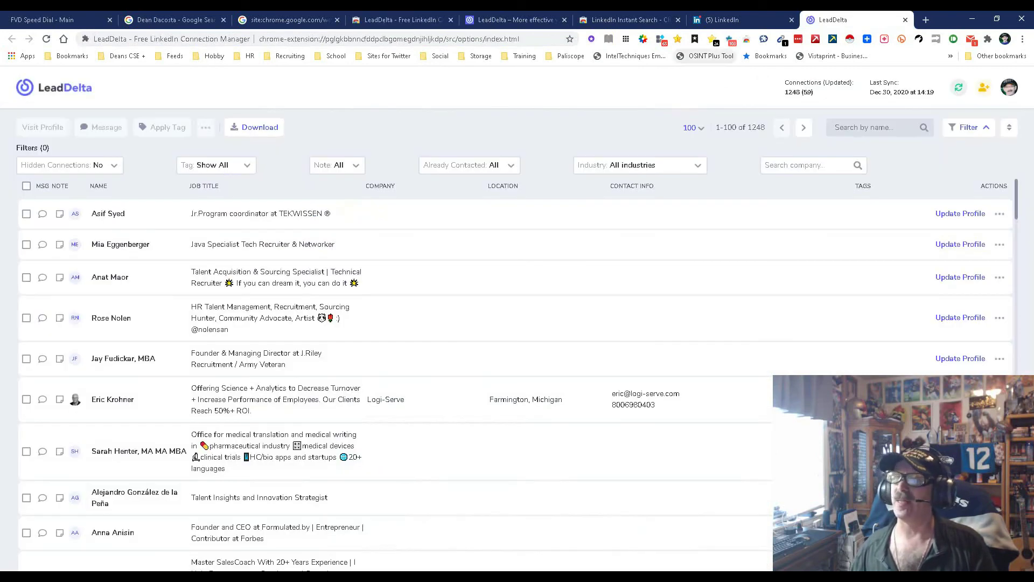